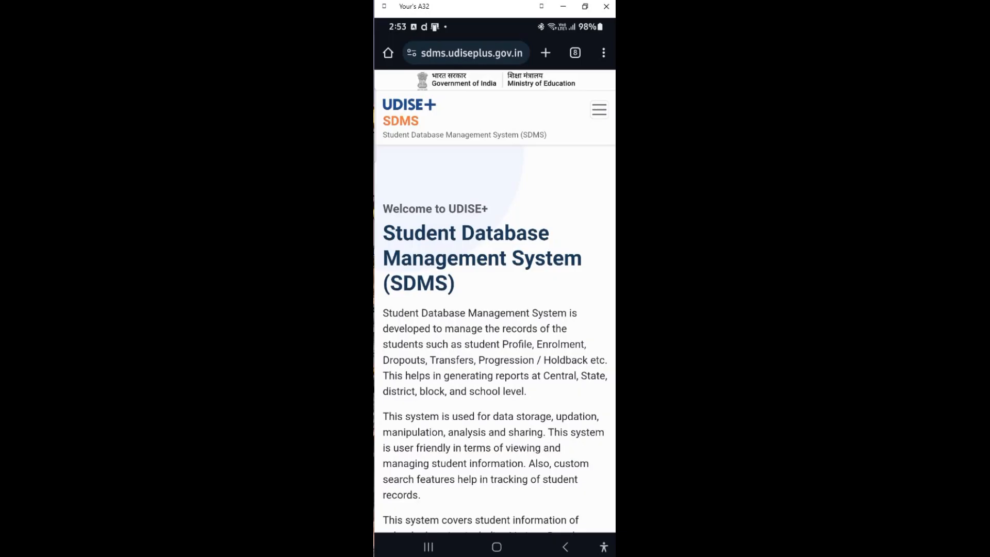
# Step: Switch the SDMS home page in the mobile browser to the desktop site view
pyautogui.scroll(-5, 495, 338)
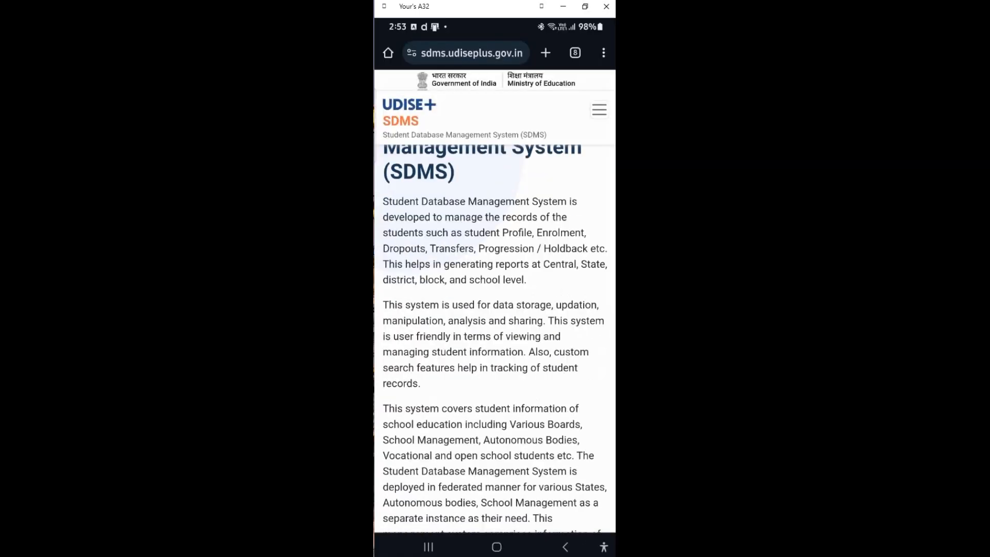
pyautogui.scroll(-4, 494, 339)
pyautogui.scroll(9, 495, 338)
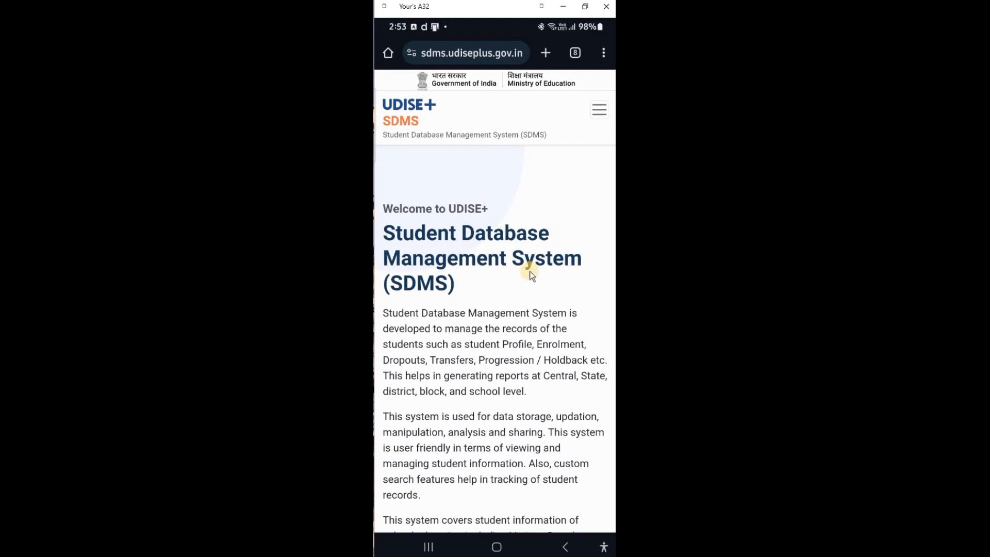
pyautogui.click(604, 53)
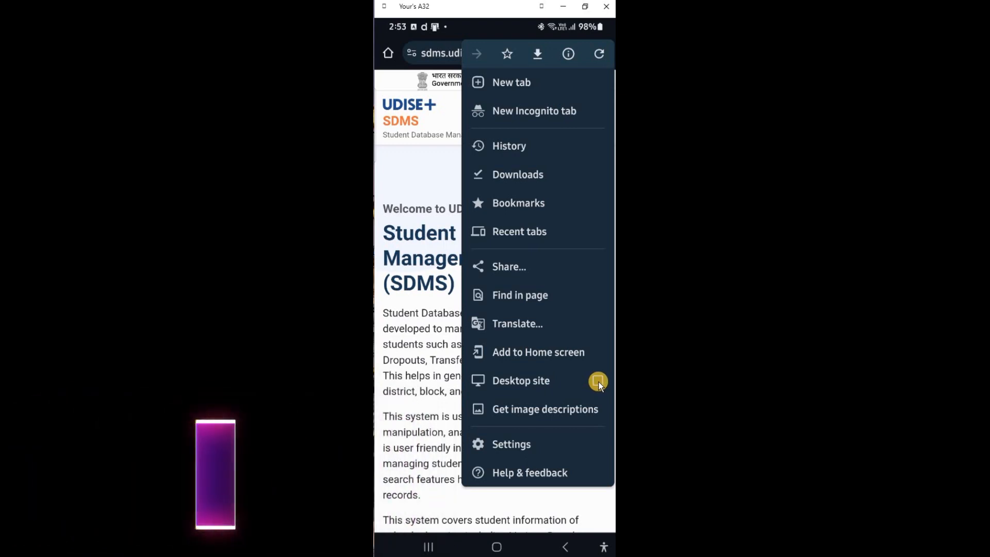
pyautogui.click(598, 381)
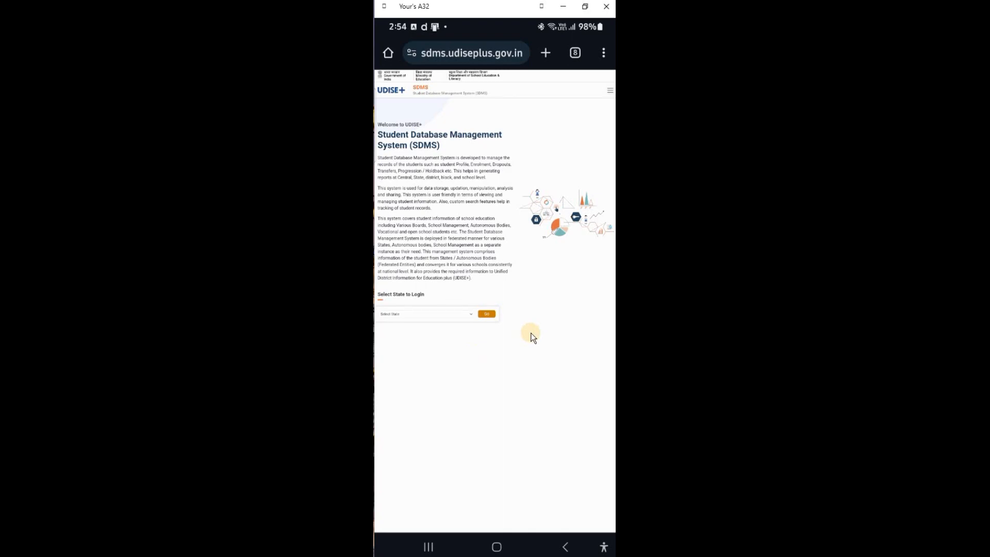
pyautogui.scroll(5, 531, 333)
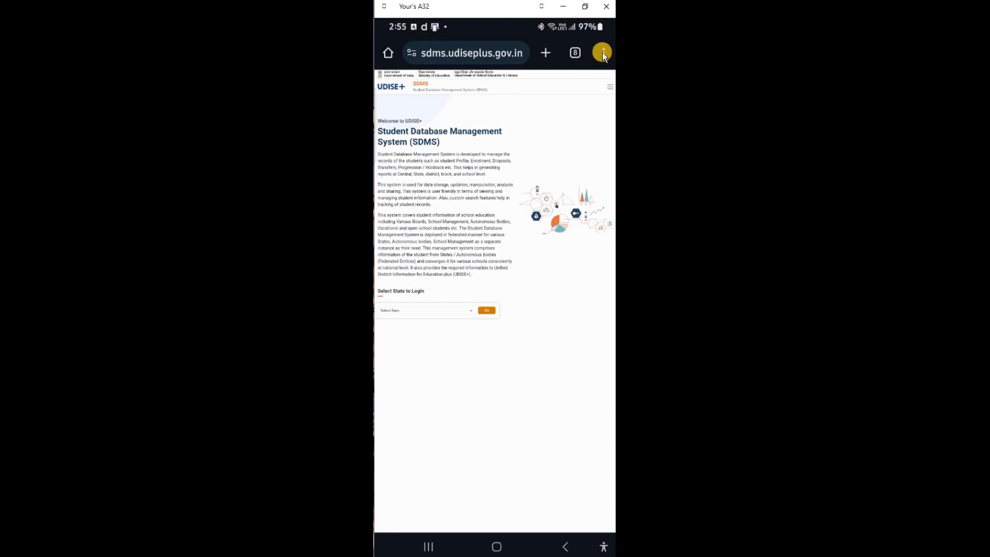
pyautogui.click(602, 51)
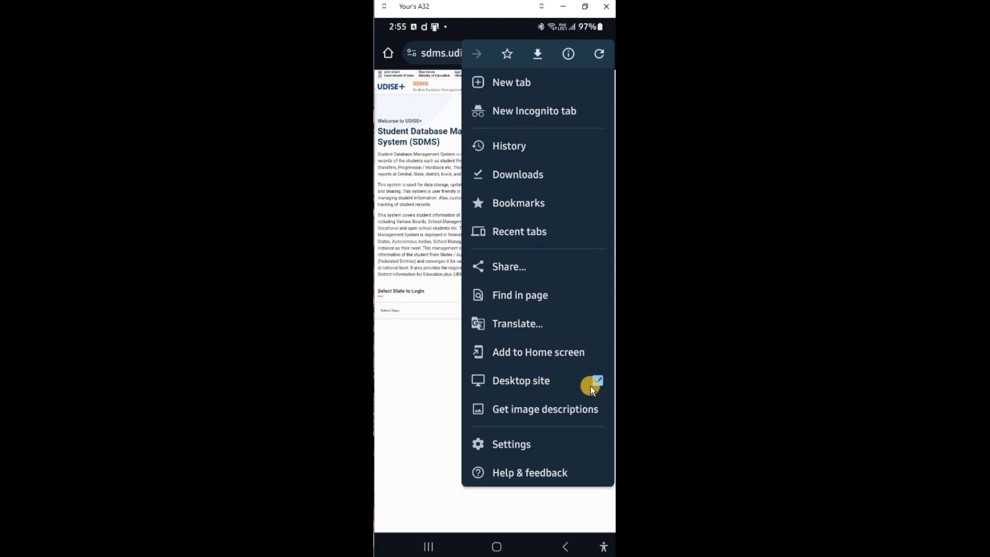
pyautogui.click(432, 357)
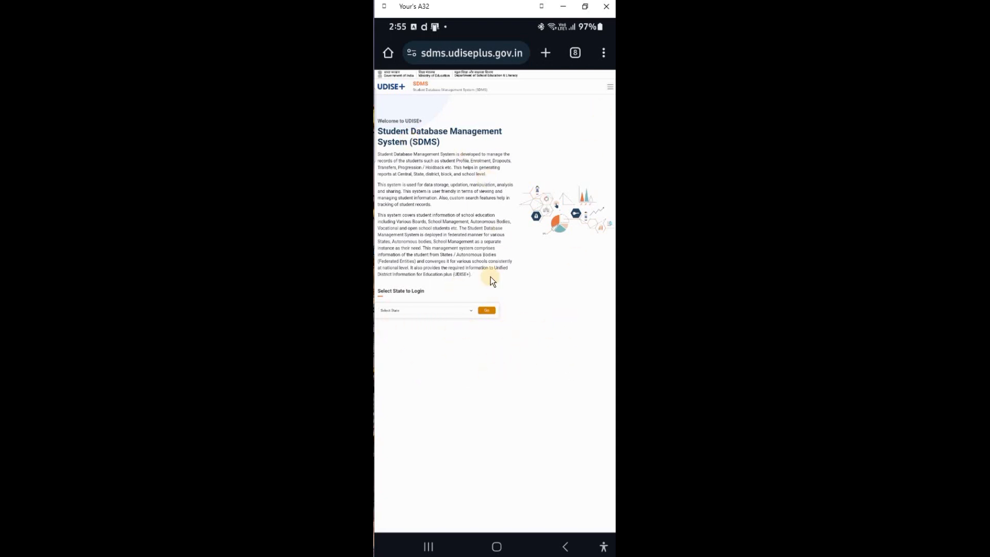
# Step: Select Andhra Pradesh as the login state on the phone's desktop-view page and proceed to its login
pyautogui.click(463, 311)
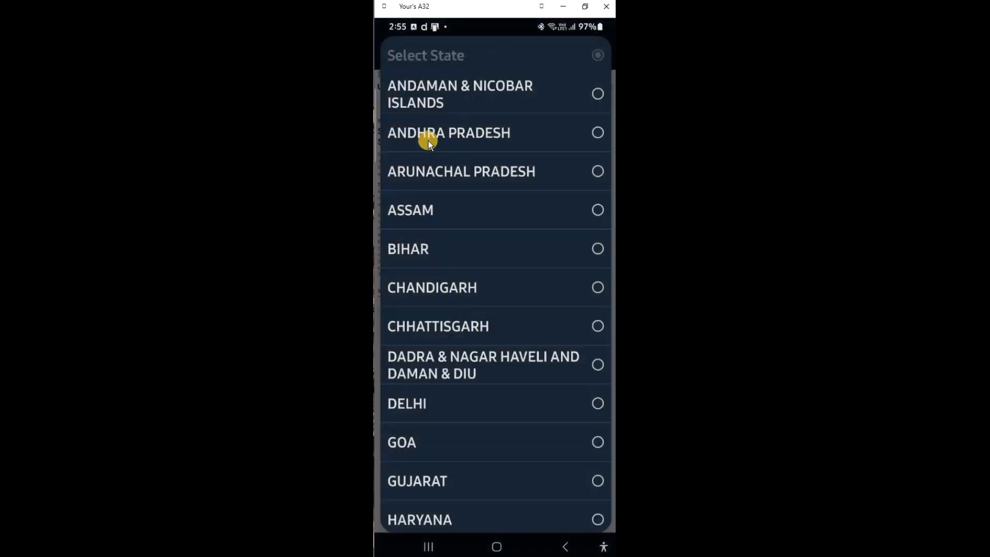
pyautogui.click(435, 132)
pyautogui.click(488, 311)
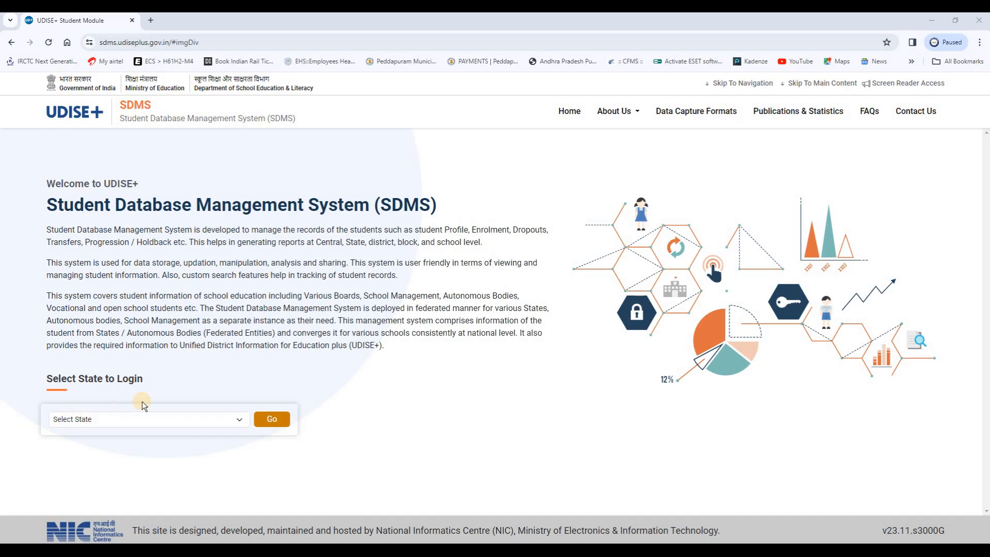
# Step: Choose Andhra Pradesh as the state in the computer's browser and sign in with the school's user ID, password and captcha
pyautogui.click(147, 422)
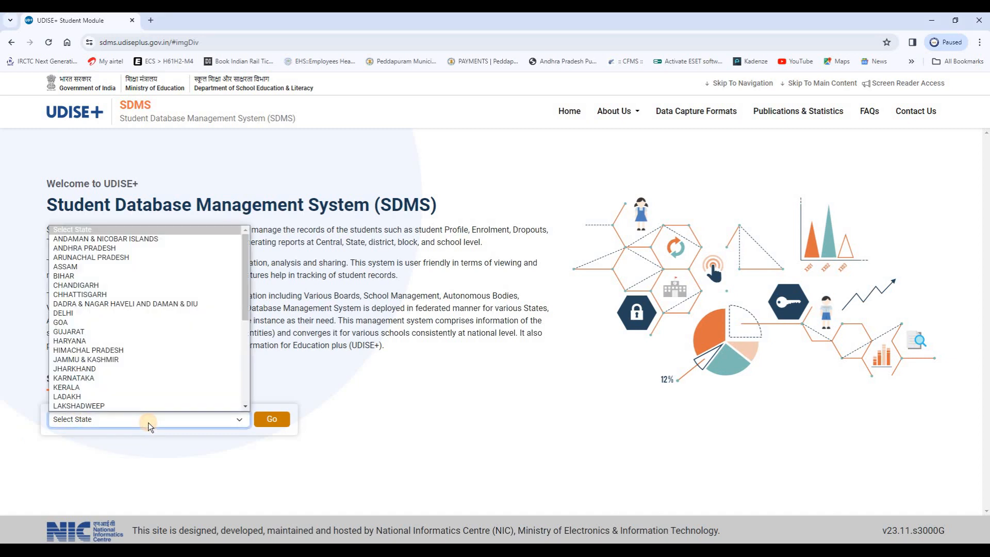
pyautogui.click(82, 250)
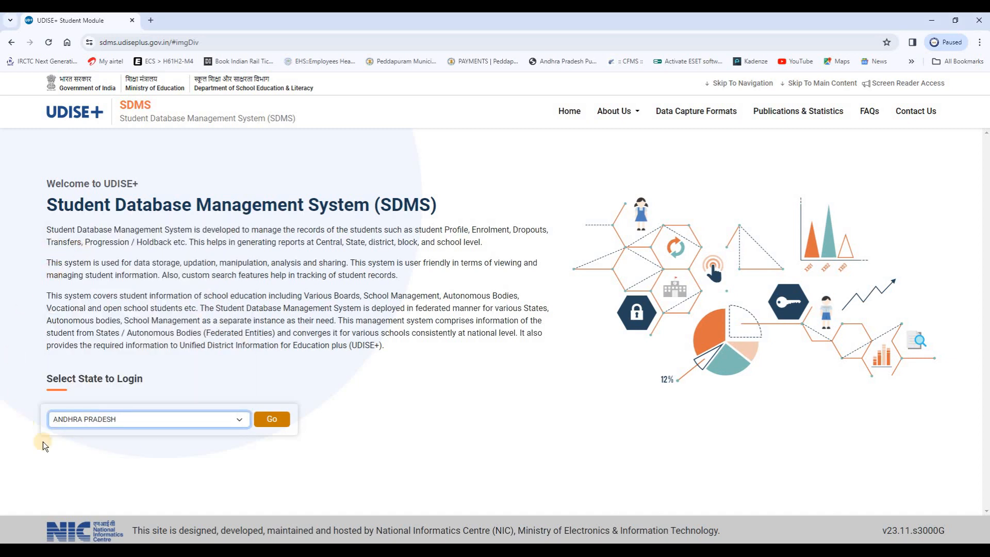
pyautogui.click(272, 419)
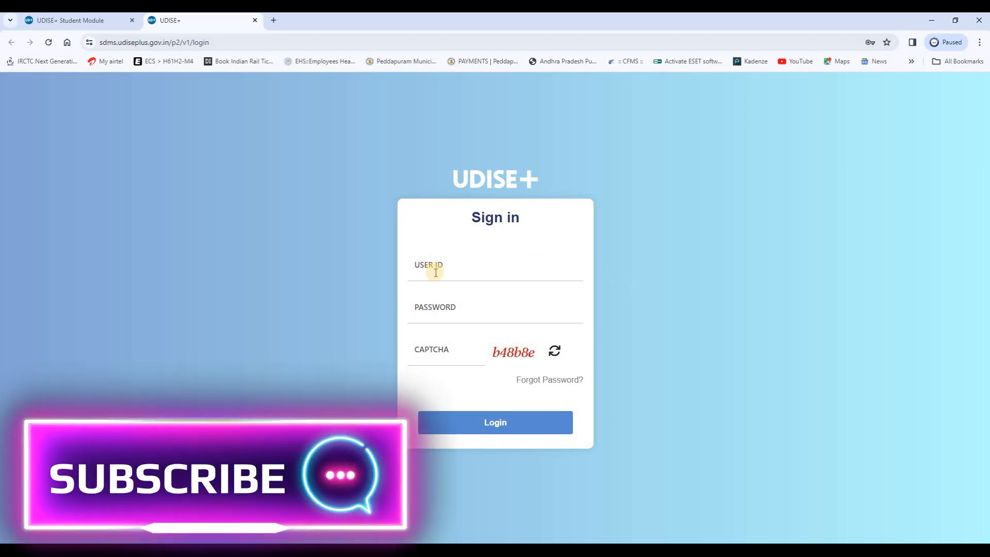
pyautogui.click(436, 265)
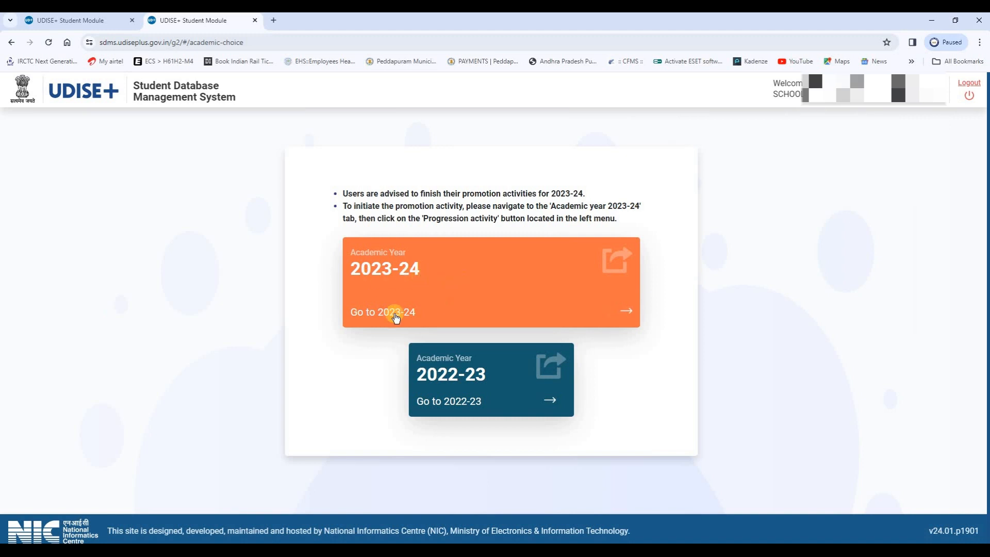
# Step: Open the 2023-24 academic year and dismiss the school information and suspected-duplicate notices
pyautogui.click(623, 313)
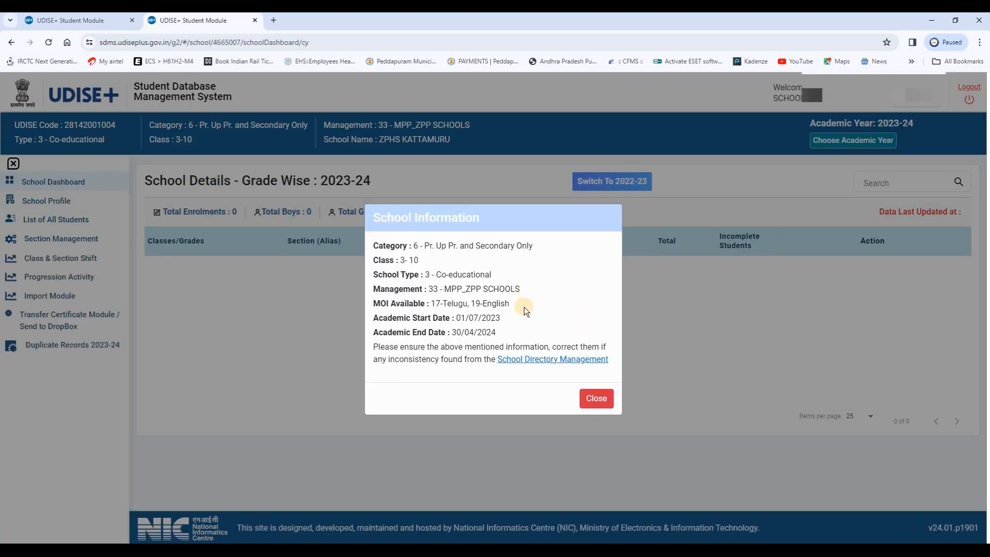
pyautogui.click(591, 401)
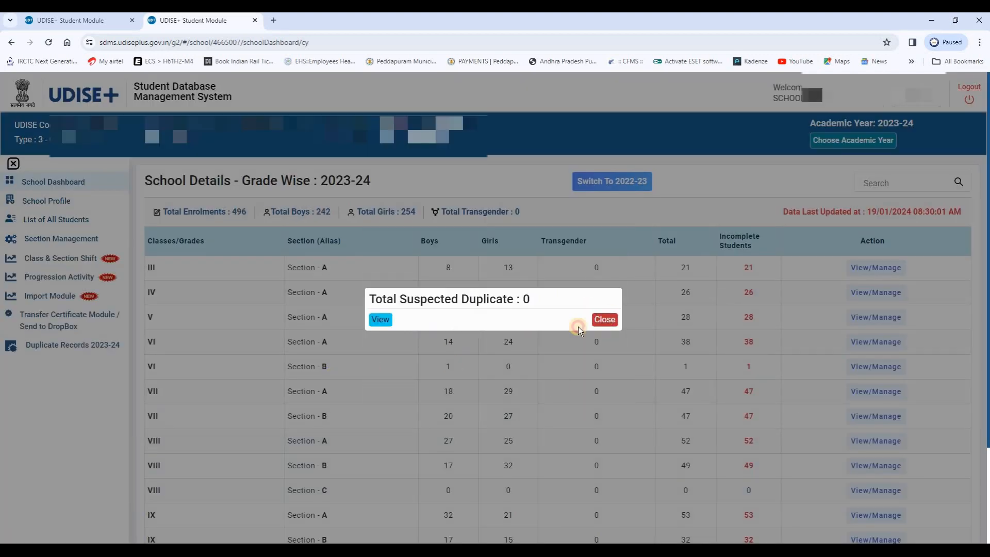
pyautogui.click(598, 321)
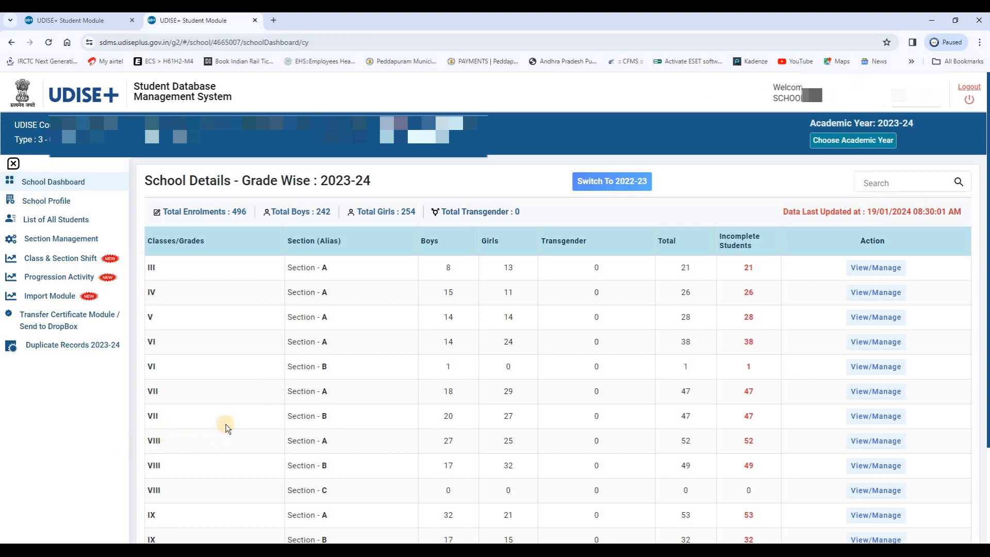
# Step: Open Class & Section Shift and list the students of class VII, section A
pyautogui.click(54, 259)
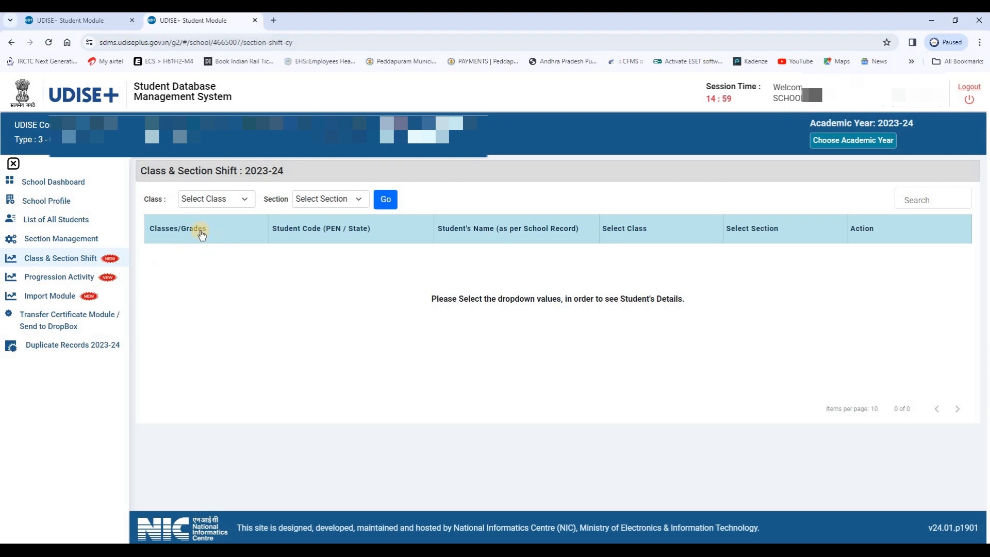
pyautogui.click(244, 201)
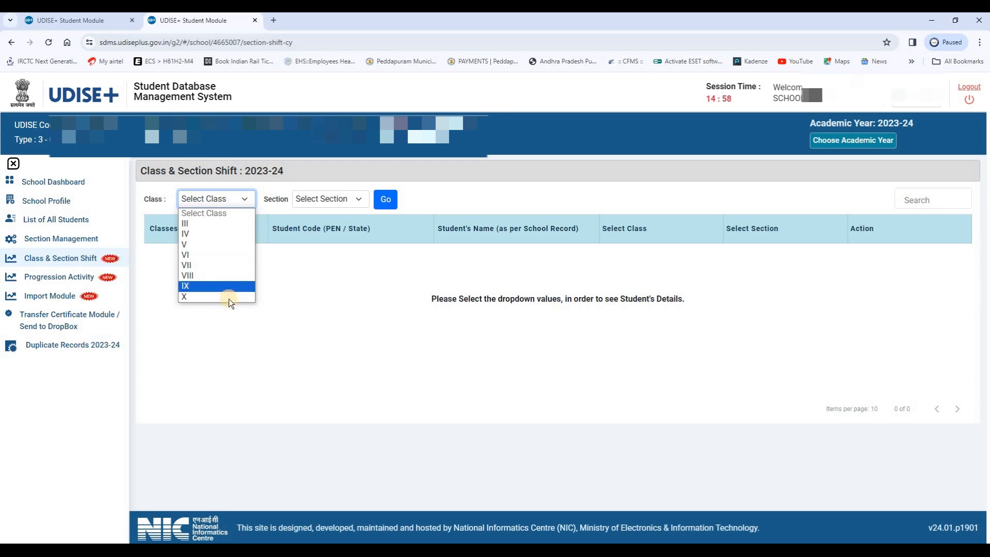
pyautogui.click(200, 265)
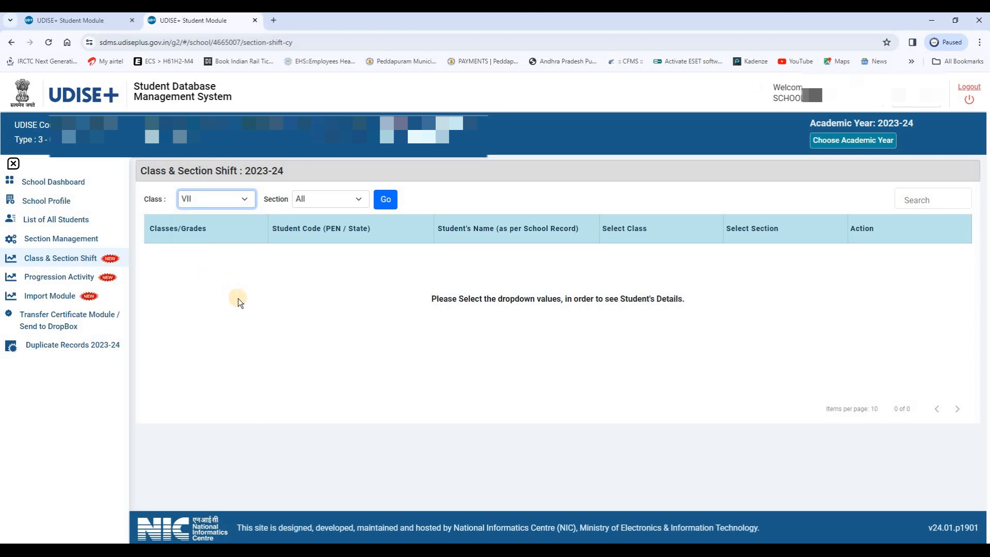
pyautogui.click(360, 199)
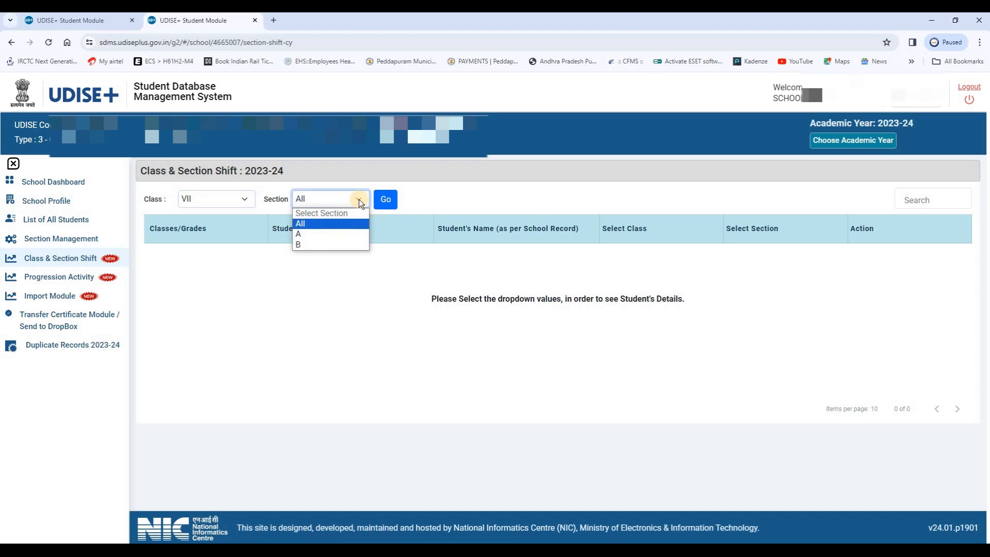
pyautogui.click(304, 233)
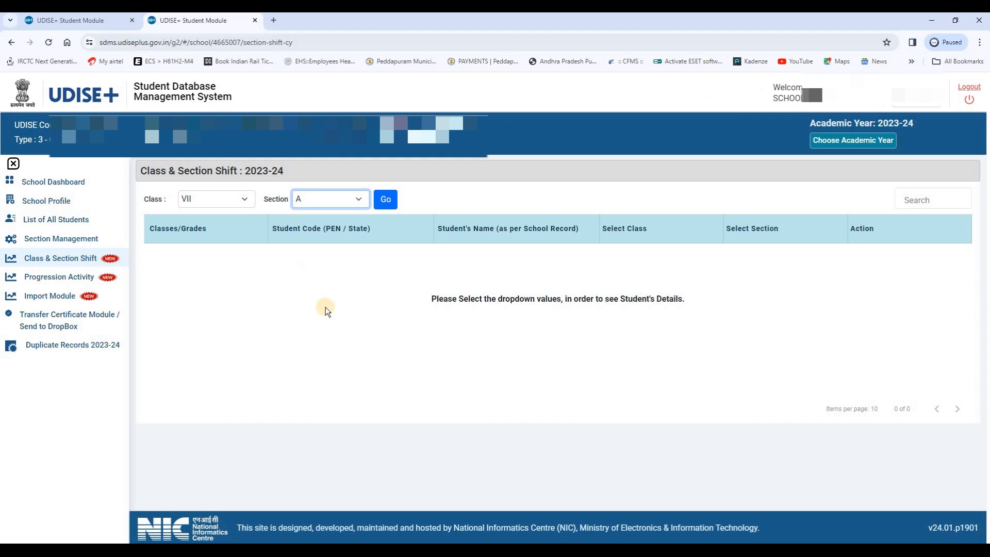
pyautogui.click(384, 203)
pyautogui.click(387, 204)
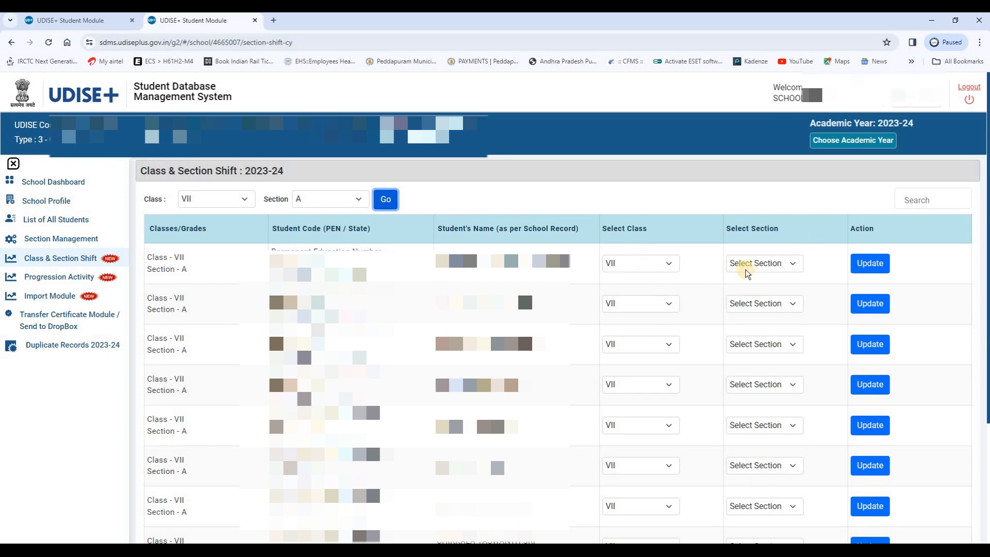
# Step: Try out section B, followed by class VIII, as the shift target for the first listed student without updating the record
pyautogui.click(794, 265)
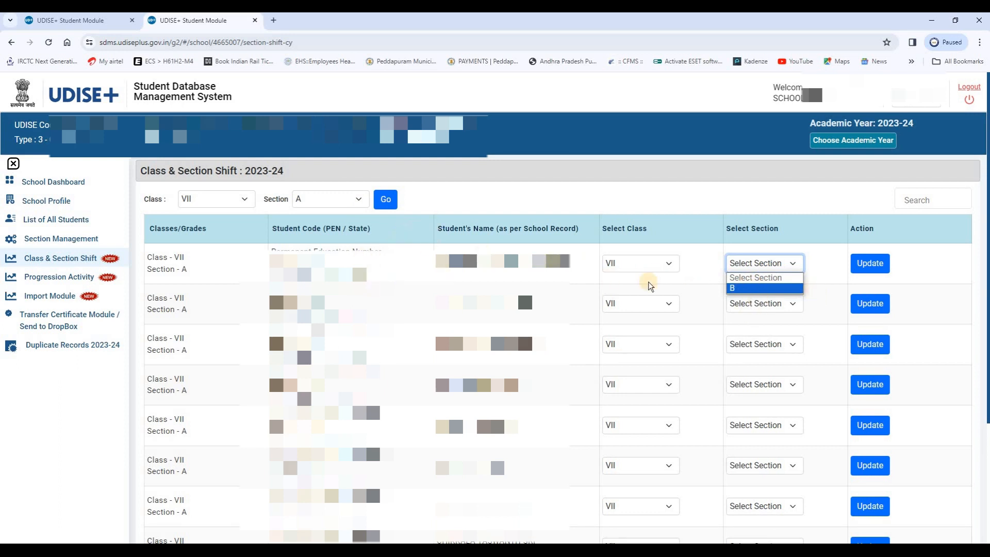
pyautogui.click(739, 288)
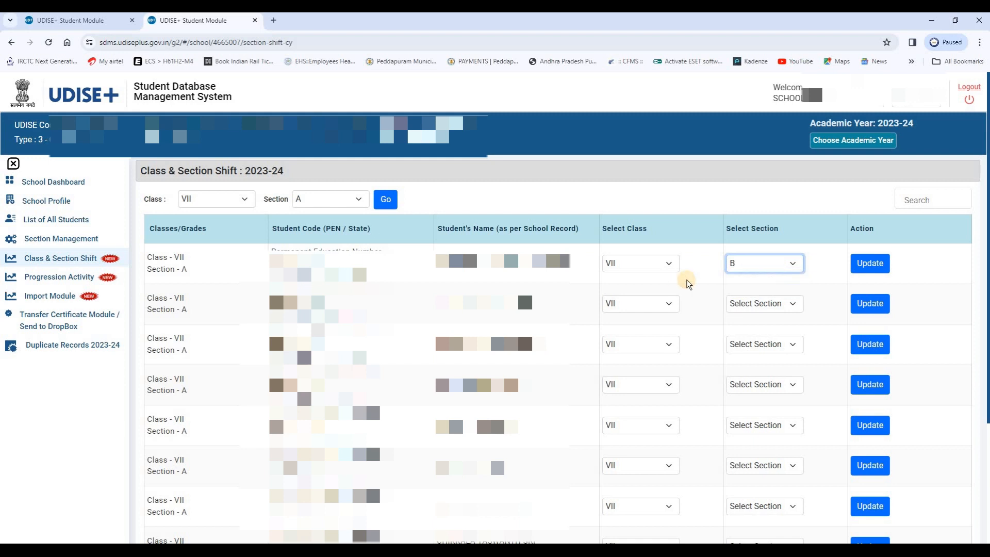
pyautogui.click(858, 272)
pyautogui.click(791, 265)
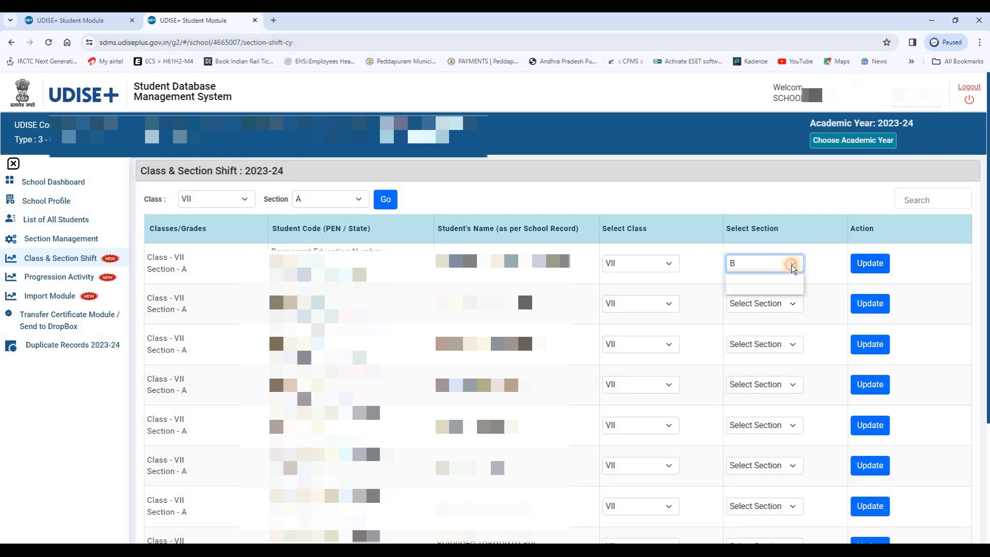
pyautogui.click(691, 264)
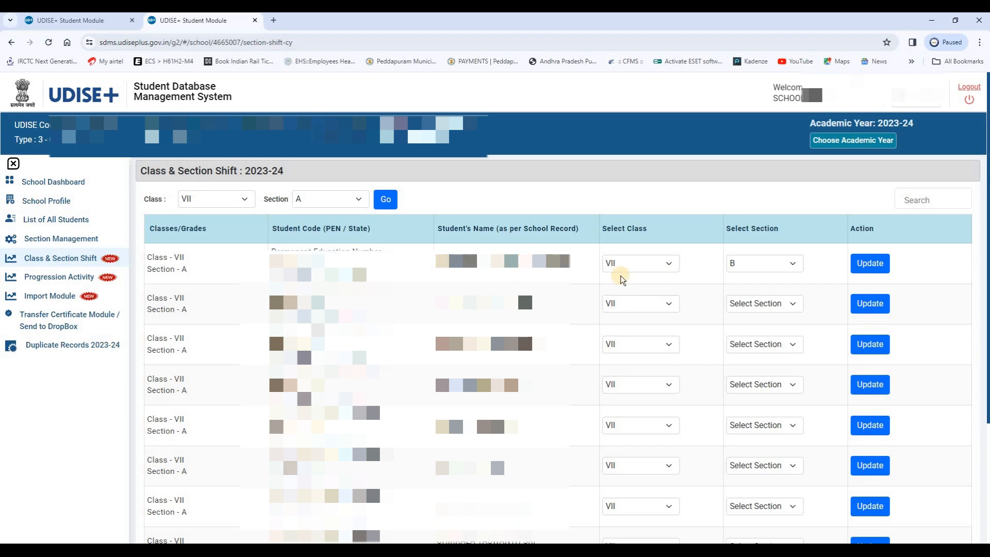
pyautogui.click(668, 264)
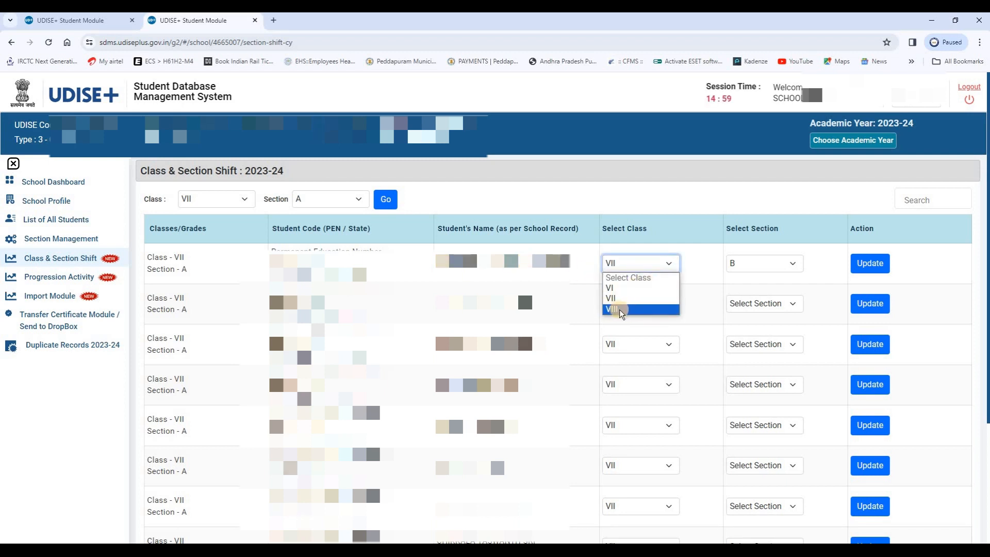
pyautogui.click(620, 310)
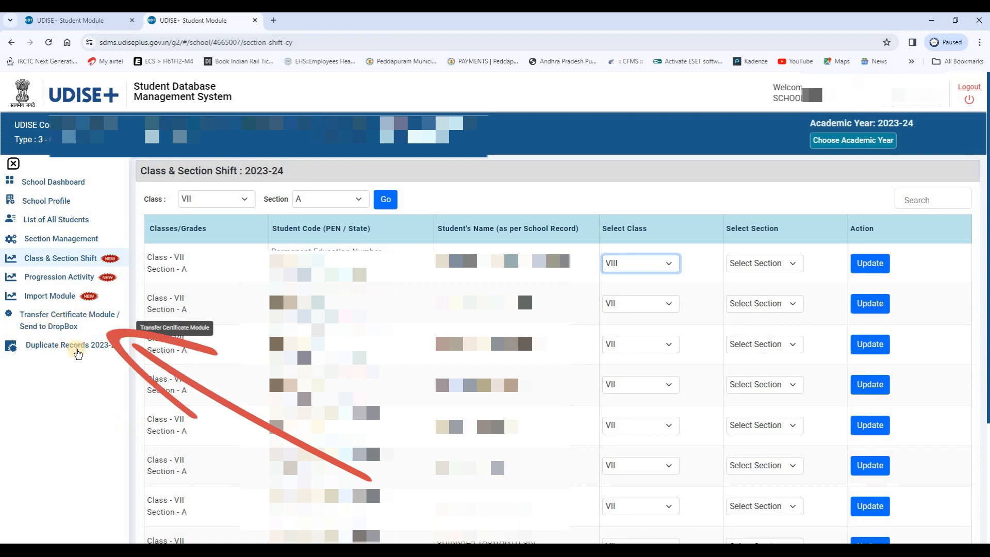
# Step: Open the Transfer Certificate / Send to DropBox module and look up a student by the student's PEN
pyautogui.click(54, 318)
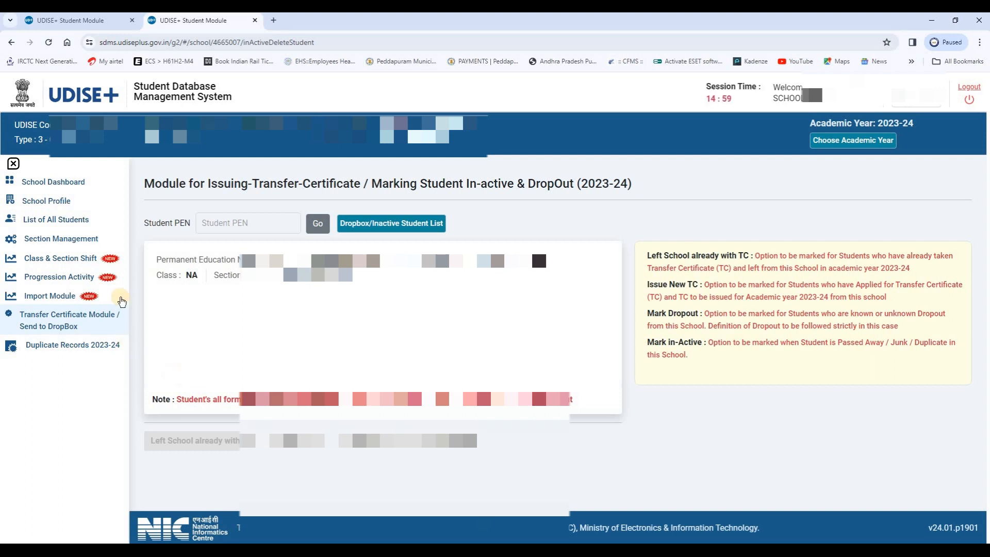
pyautogui.click(206, 223)
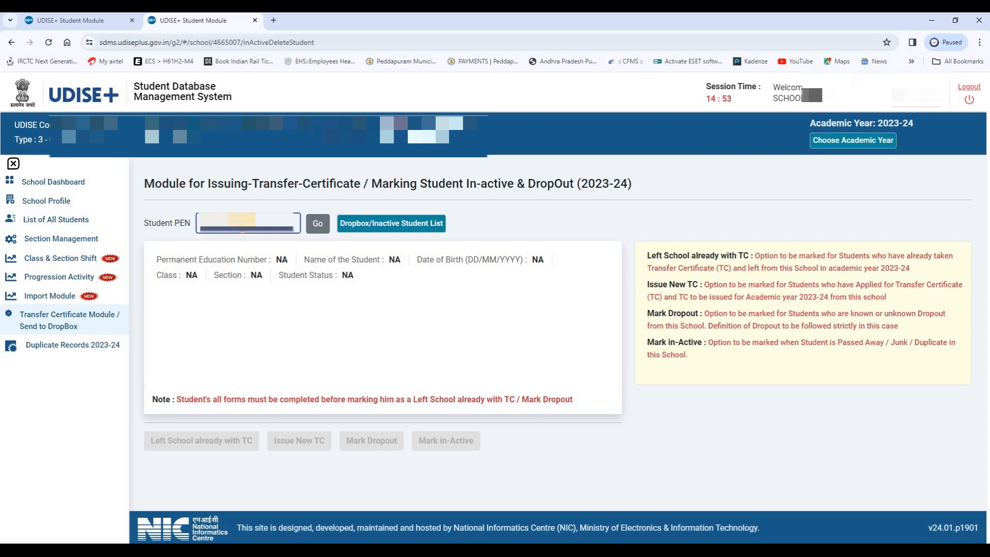
pyautogui.click(317, 226)
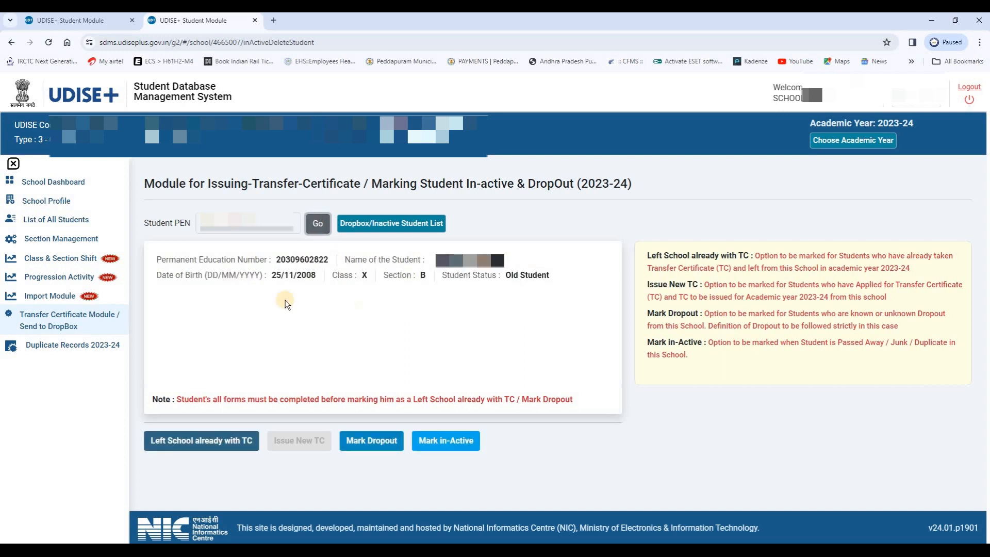